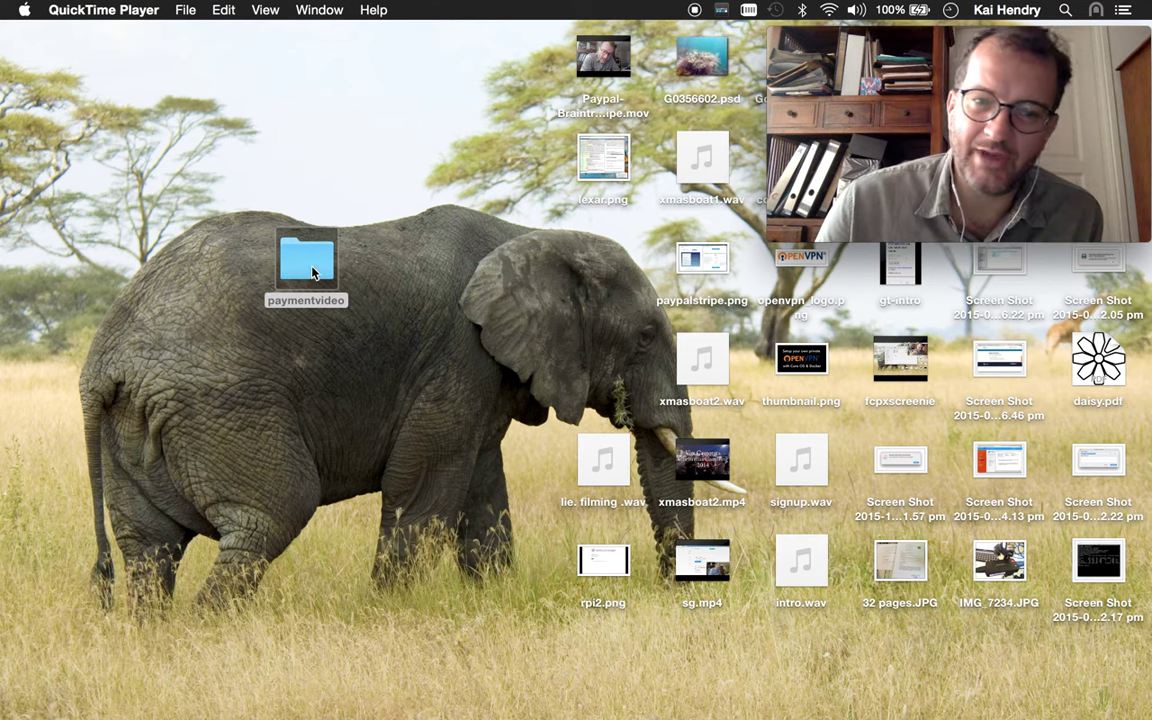
Step: Open the desktop paymentvideo folder in Finder and shift the window so file sizes show
{"action": "left_click", "coordinate": [311, 268]}
{"action": "double_click", "coordinate": [311, 268]}
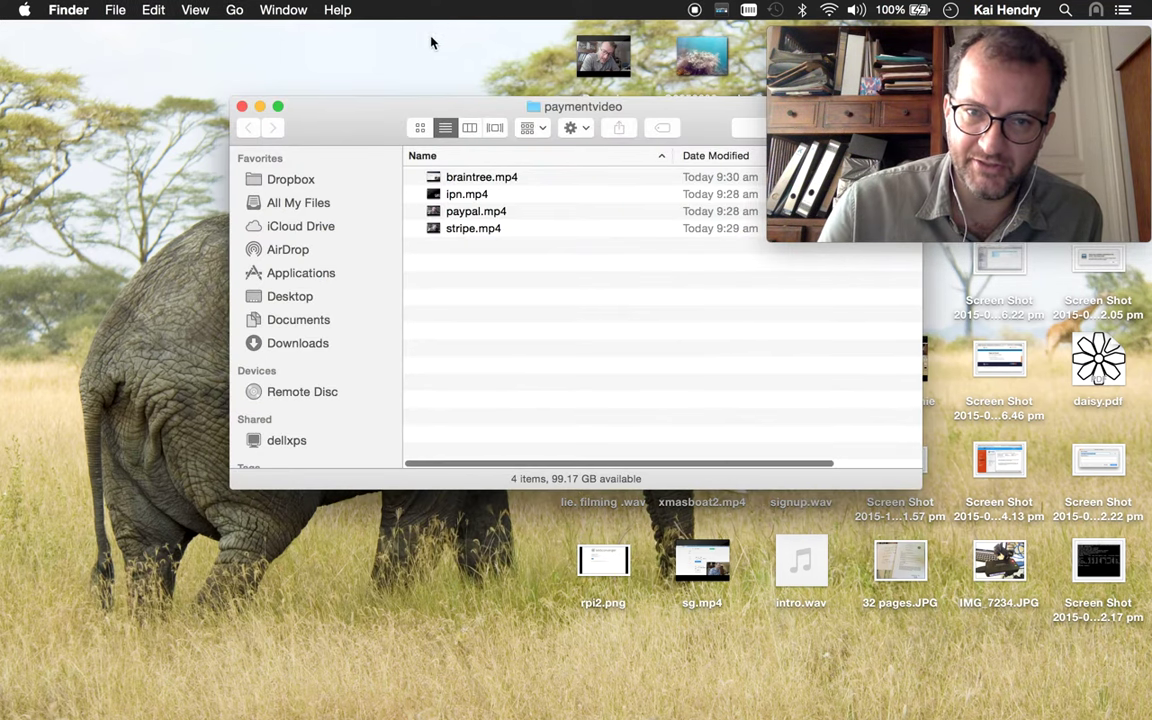
{"action": "left_click_drag", "start_coordinate": [376, 114], "coordinate": [229, 111]}
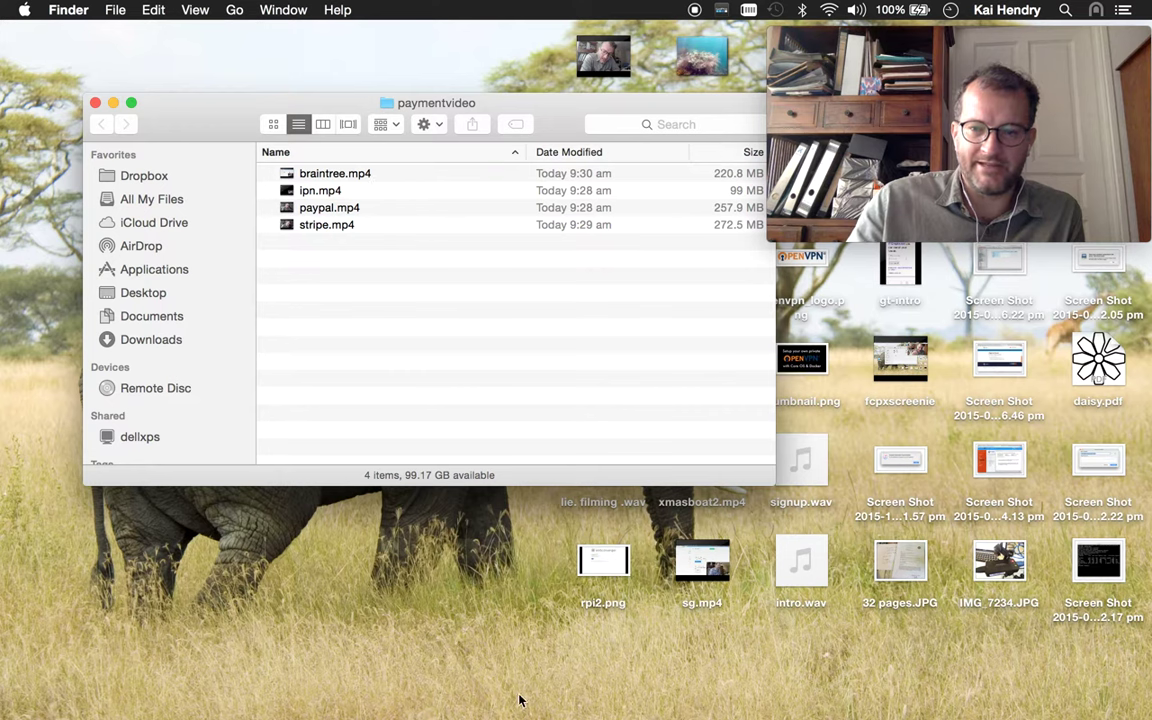
Step: Launch Final Cut Pro by searching 'final cut pro' in Spotlight
{"action": "mouse_move", "coordinate": [614, 705]}
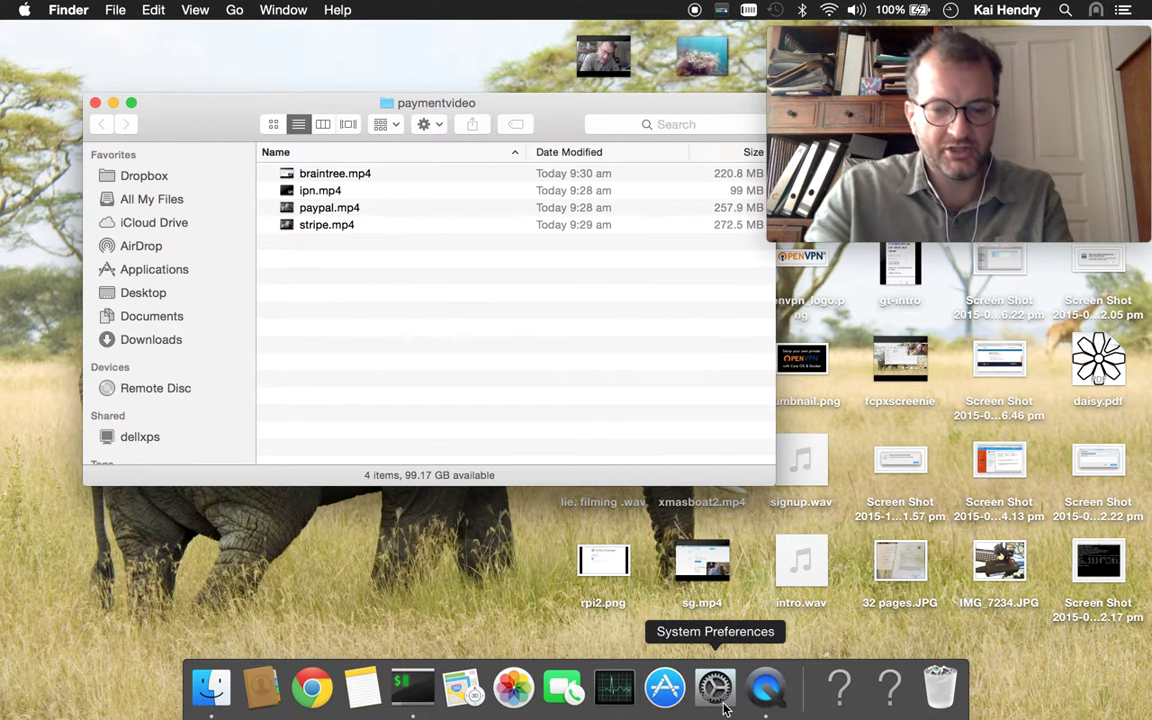
{"action": "key", "text": "super+space"}
{"action": "type", "text": "final cut"}
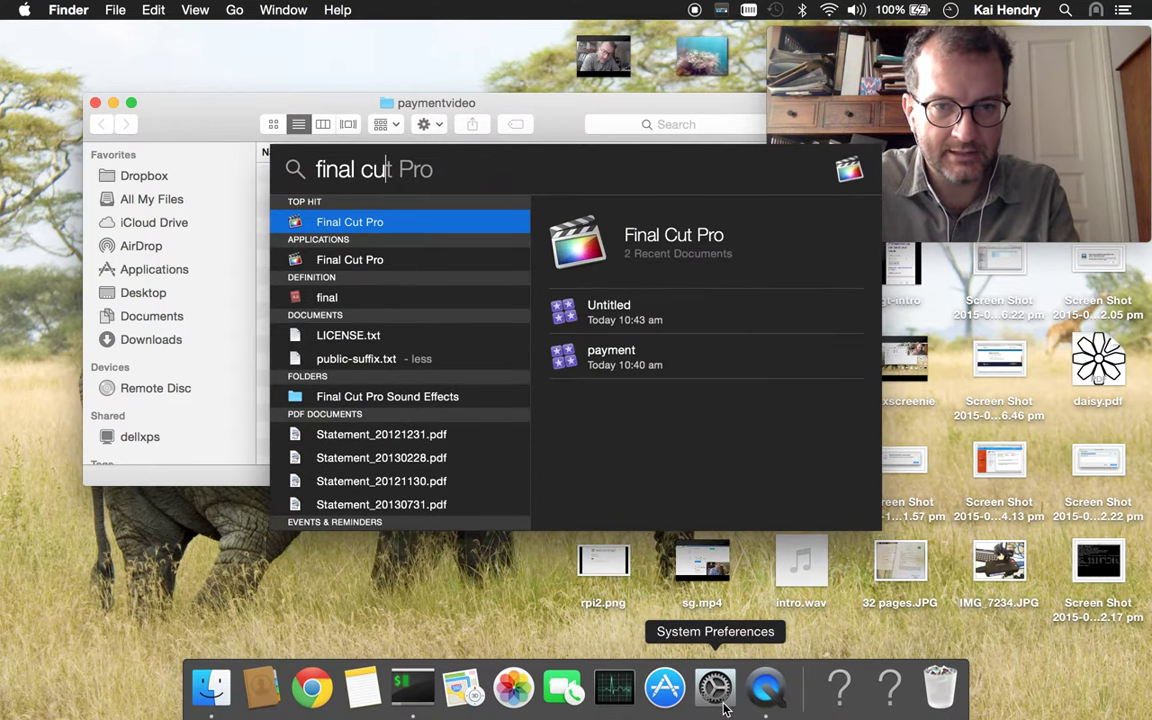
{"action": "type", "text": " po"}
{"action": "key", "text": "BackSpace"}
{"action": "type", "text": "ro"}
{"action": "key", "text": "Return"}
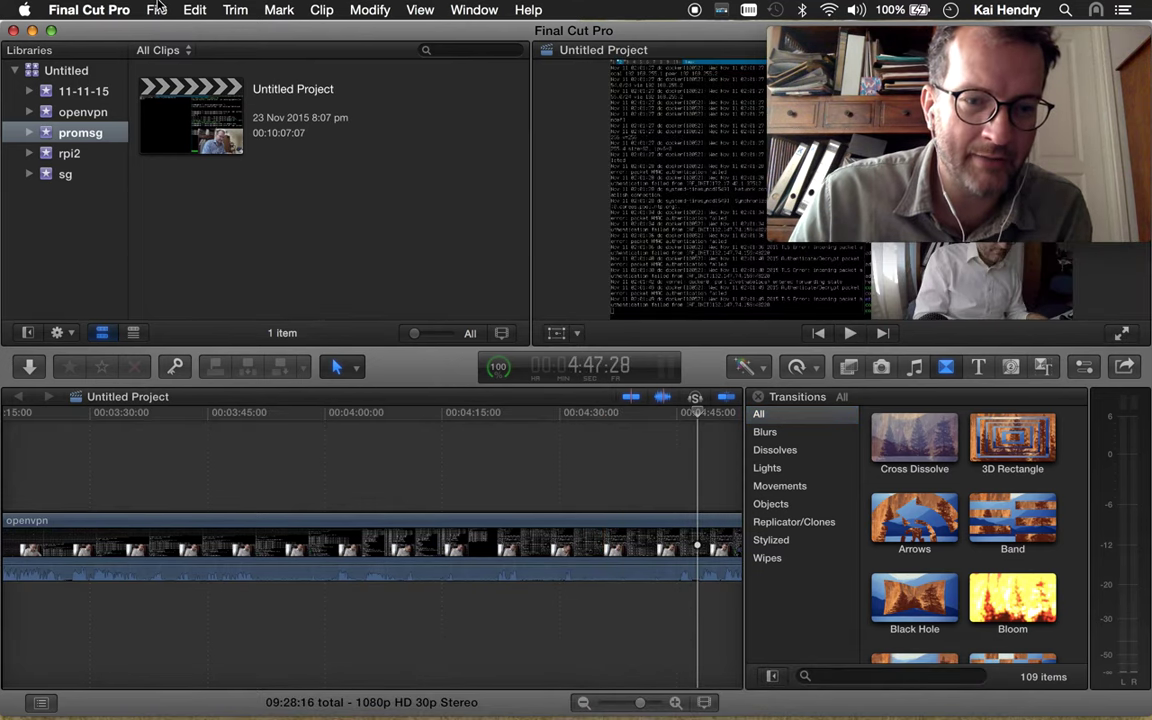
Step: Look through the File menu, then show the Untitled library's 13 items, including three Untitled Projects
{"action": "left_click", "coordinate": [157, 9]}
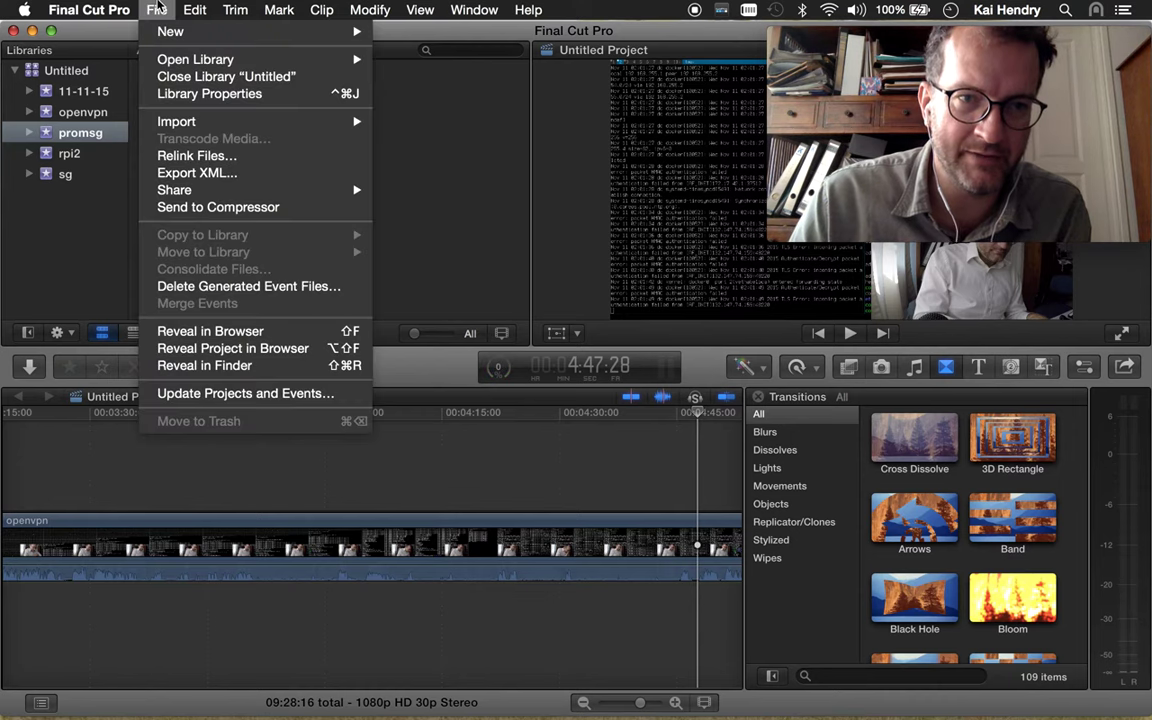
{"action": "mouse_move", "coordinate": [161, 37]}
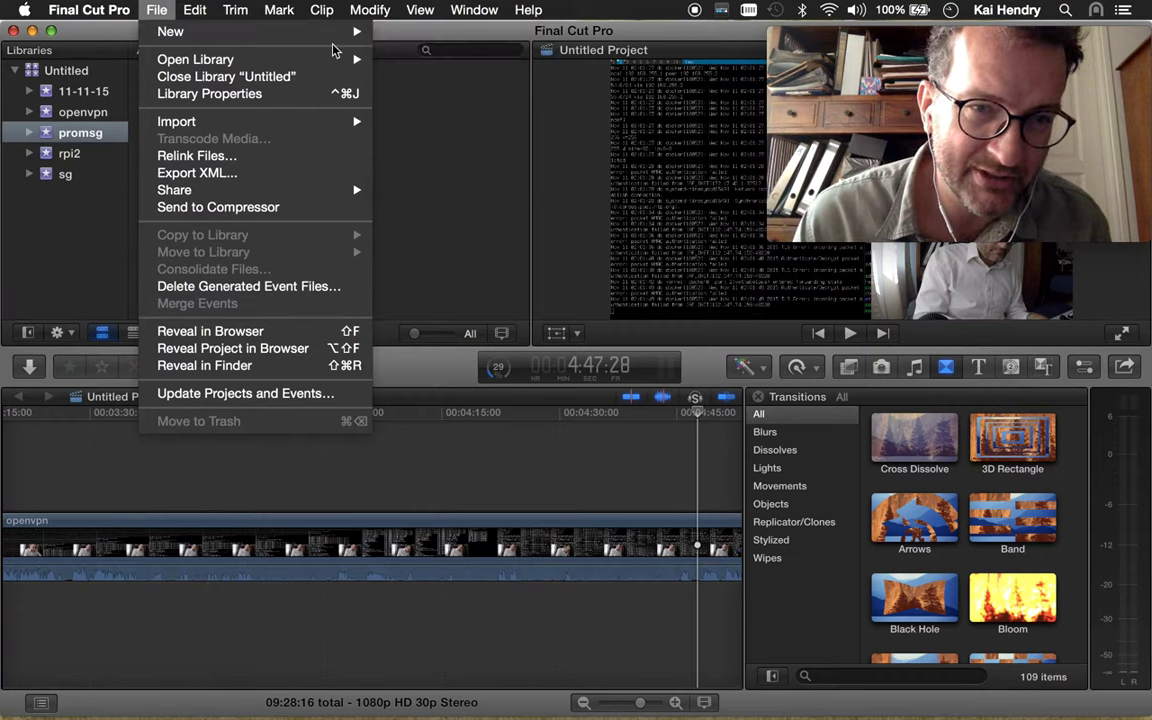
{"action": "left_click", "coordinate": [104, 12]}
{"action": "left_click", "coordinate": [68, 72]}
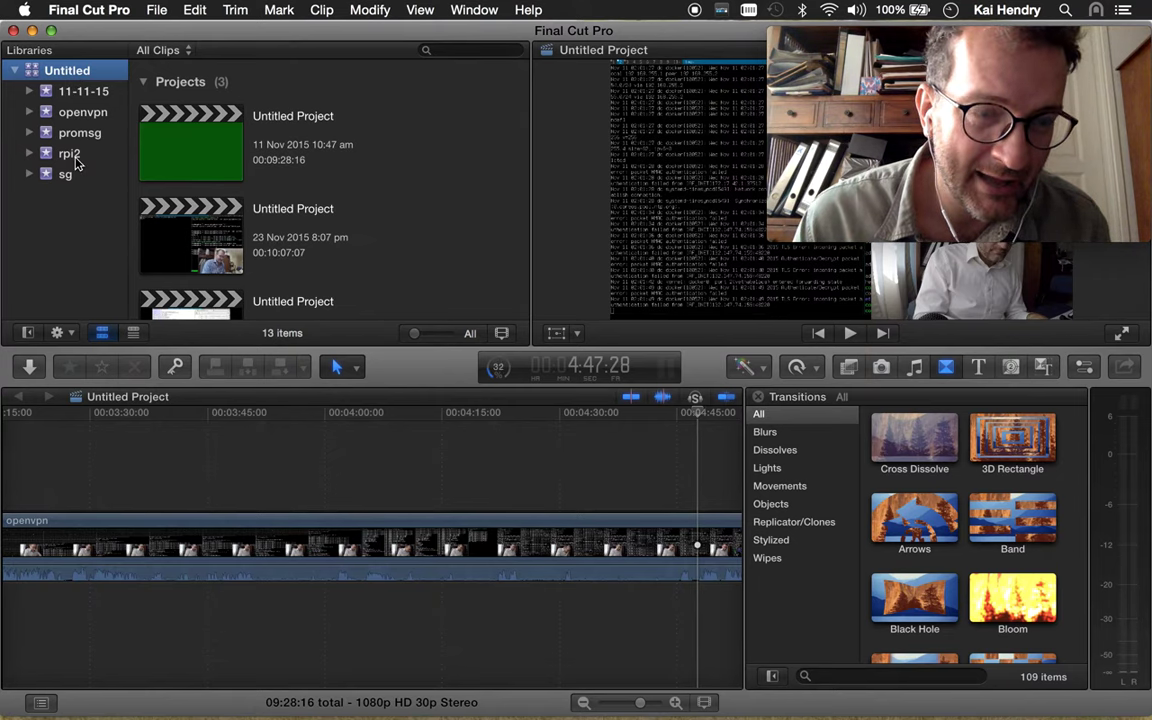
{"action": "left_click", "coordinate": [55, 227]}
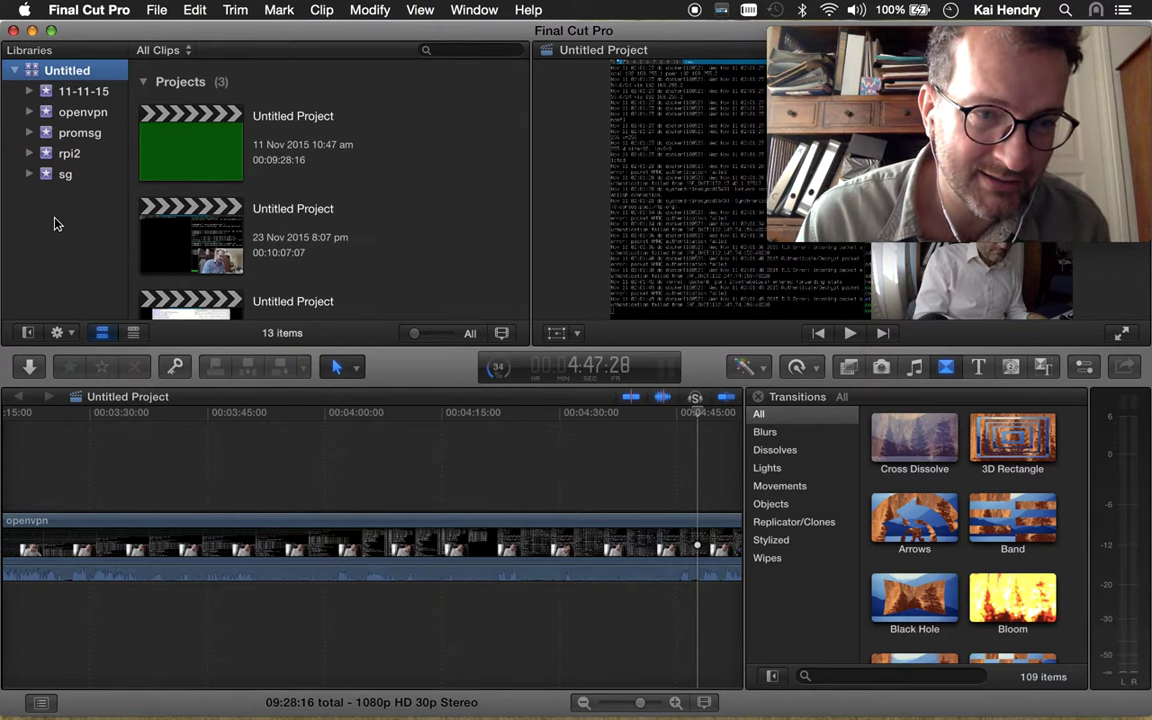
{"action": "left_click", "coordinate": [188, 10]}
{"action": "mouse_move", "coordinate": [157, 10]}
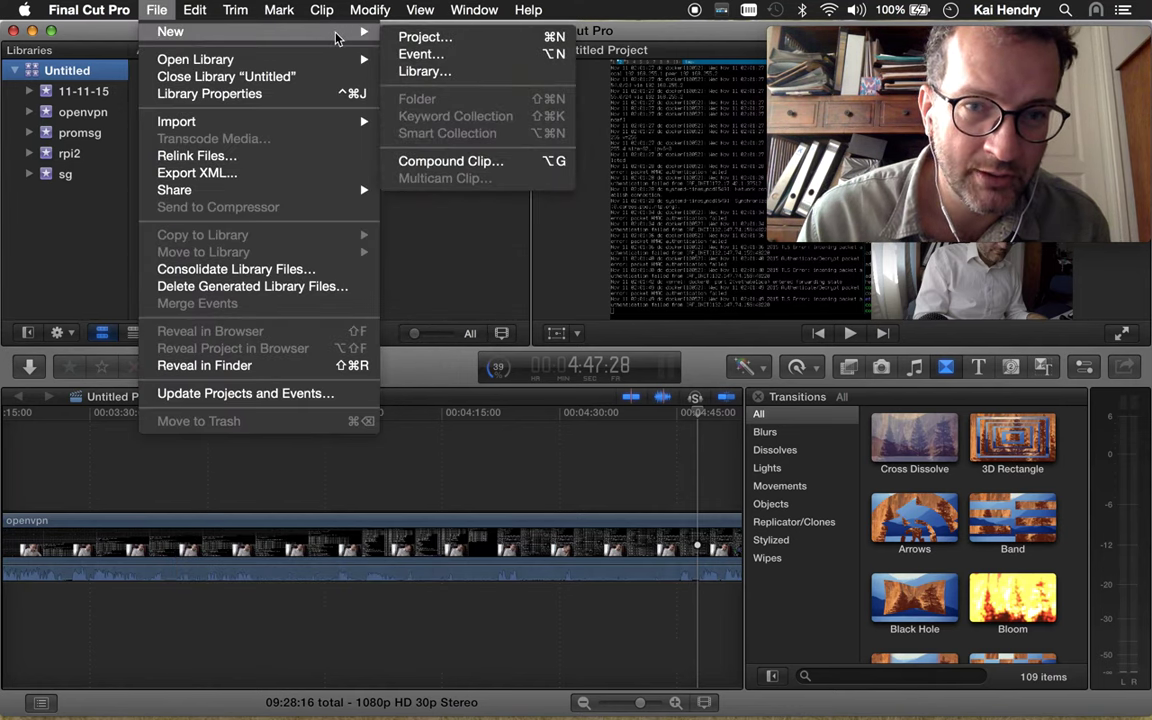
Step: Create a new event named 'paymentvideo' in the Untitled library
{"action": "left_click", "coordinate": [411, 55]}
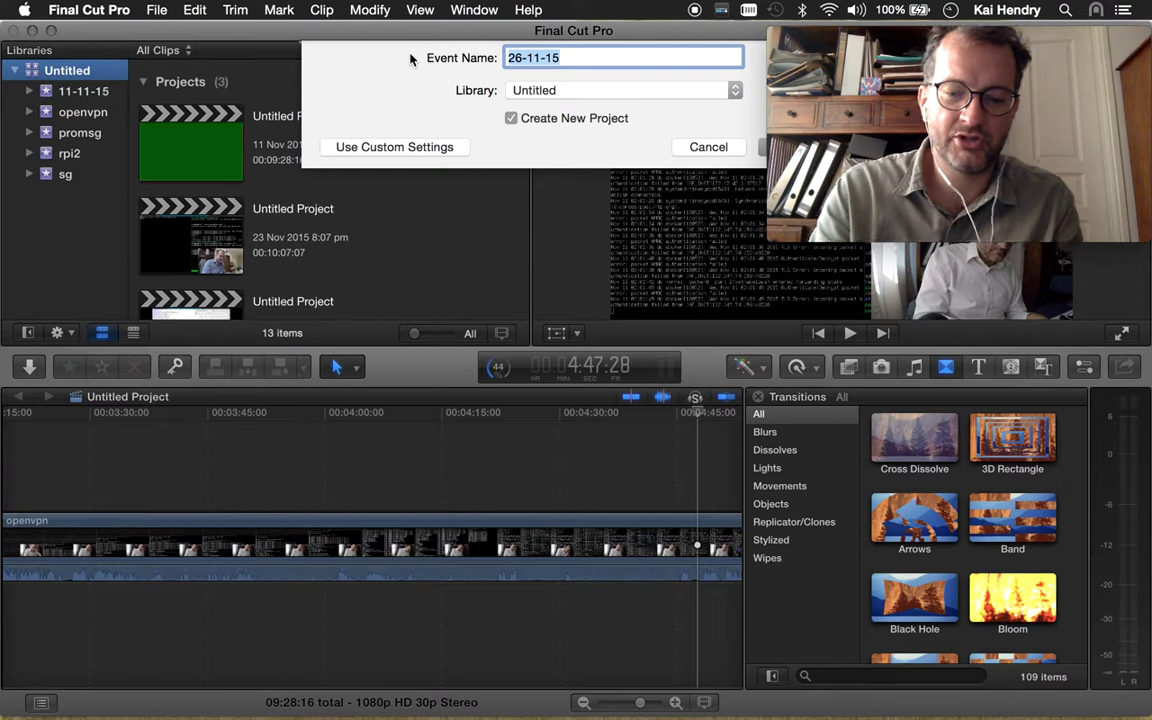
{"action": "type", "text": "paymentvideo"}
{"action": "key", "text": "Return"}
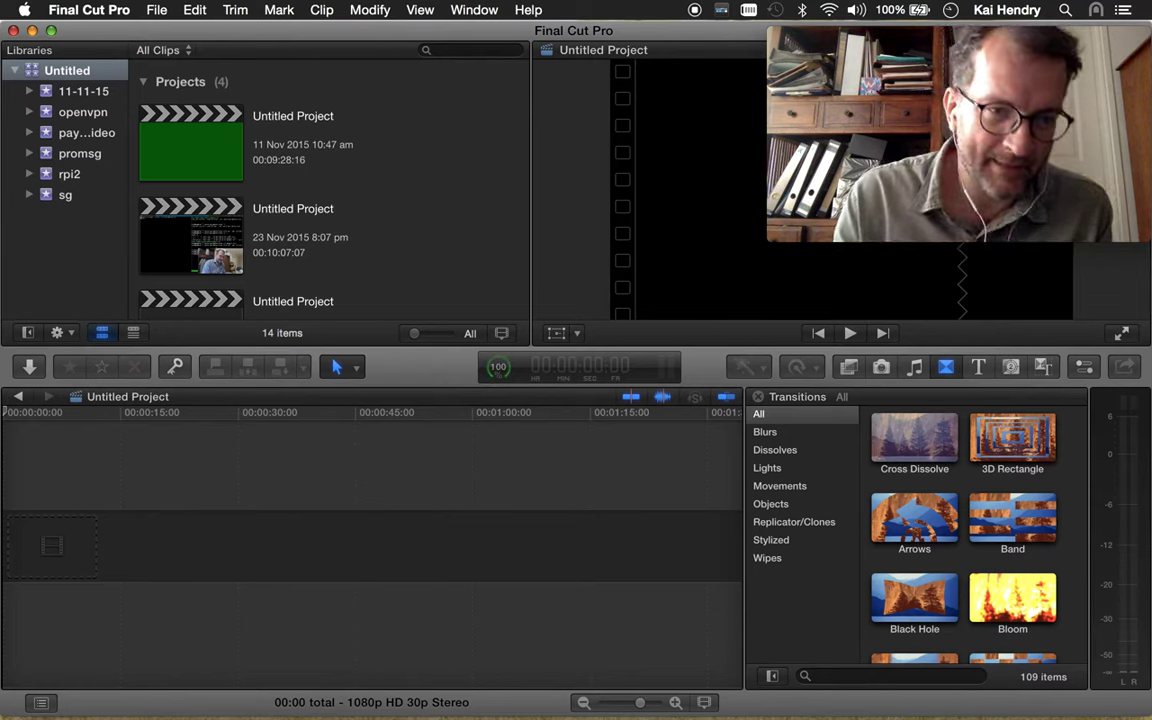
Step: Show the paymentvideo event's contents and its empty project in the browser
{"action": "left_click", "coordinate": [84, 136]}
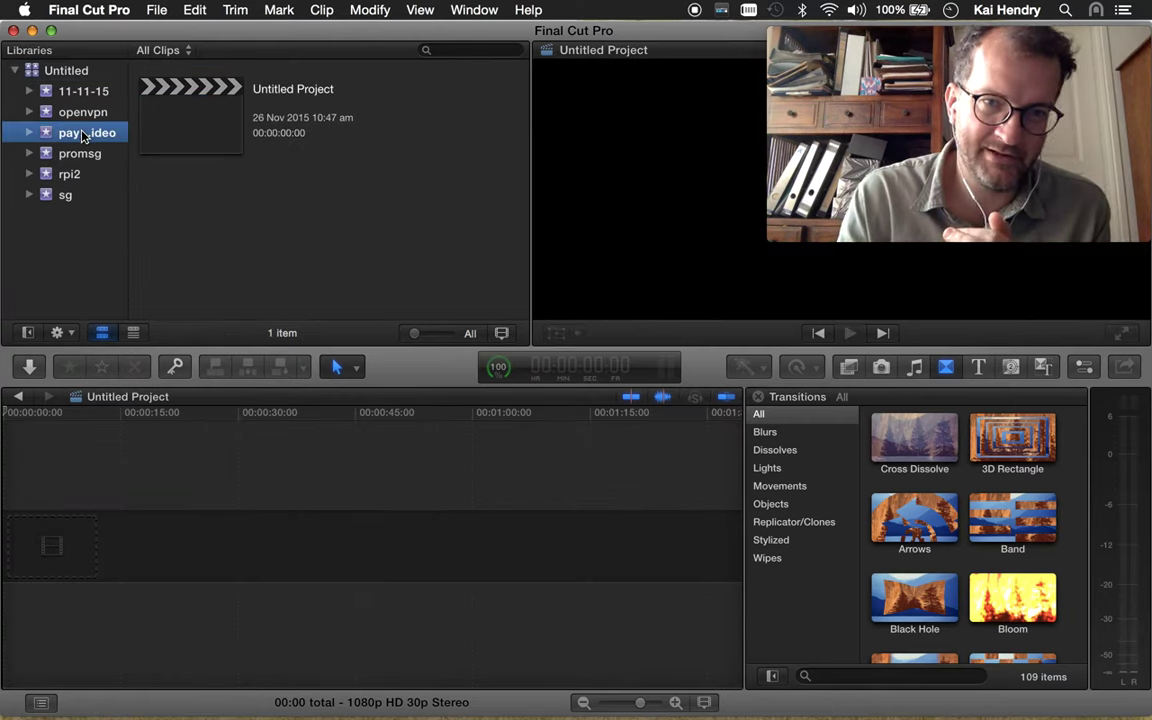
{"action": "left_click", "coordinate": [192, 120]}
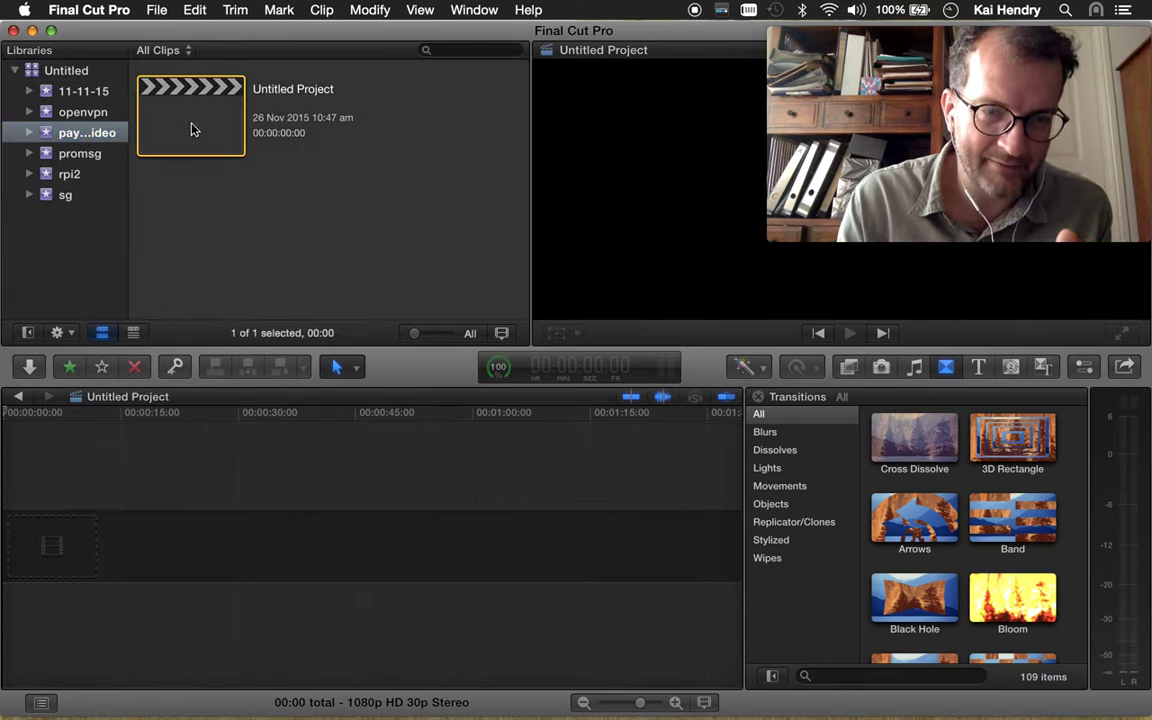
{"action": "left_click", "coordinate": [197, 222]}
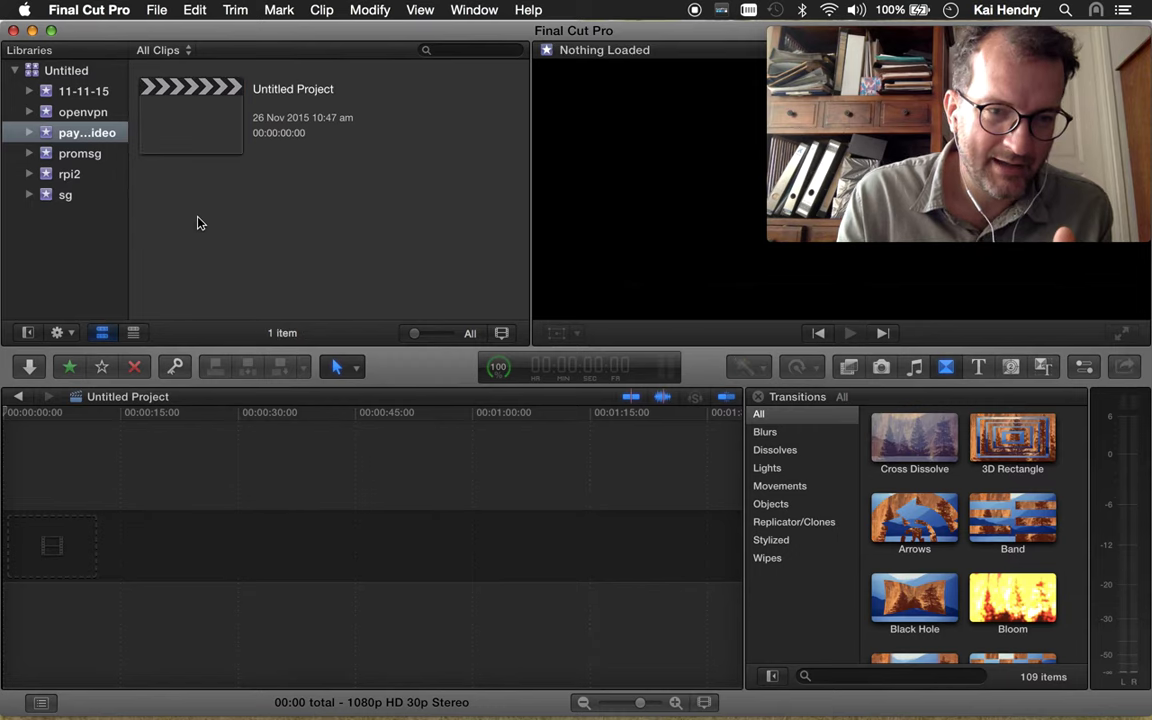
Step: Import all four MP4s from Desktop/paymentvideo into the existing paymentvideo event
{"action": "left_click", "coordinate": [33, 369]}
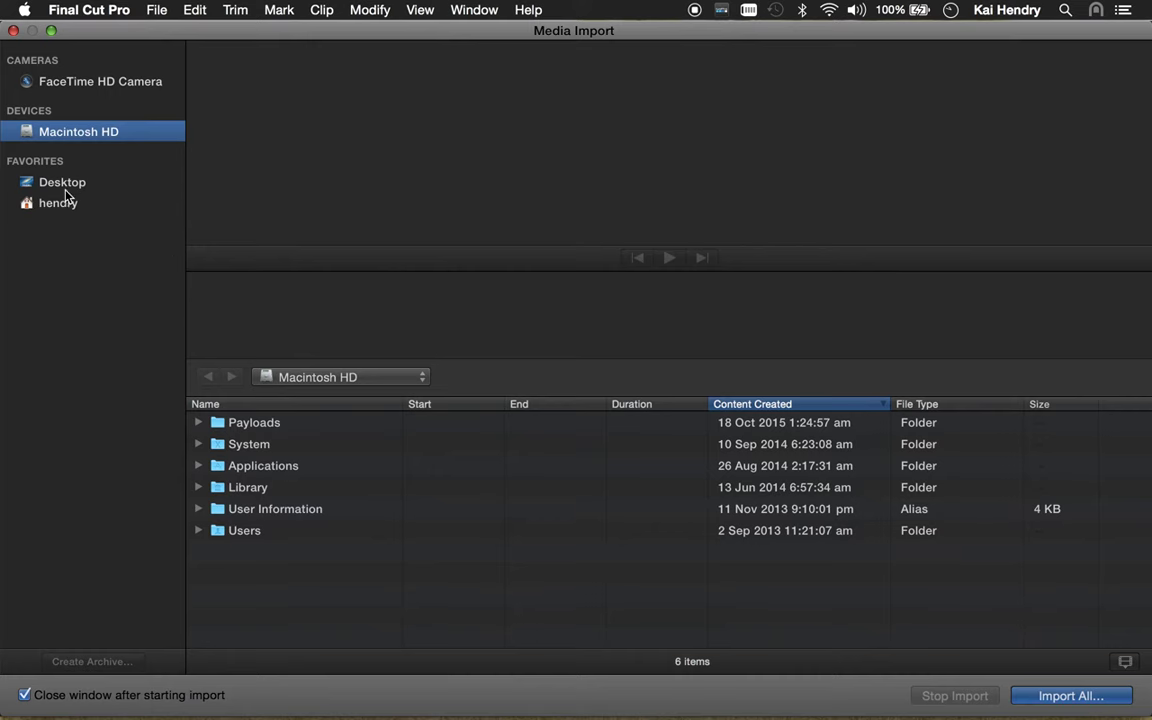
{"action": "left_click", "coordinate": [50, 182]}
{"action": "left_click", "coordinate": [245, 487]}
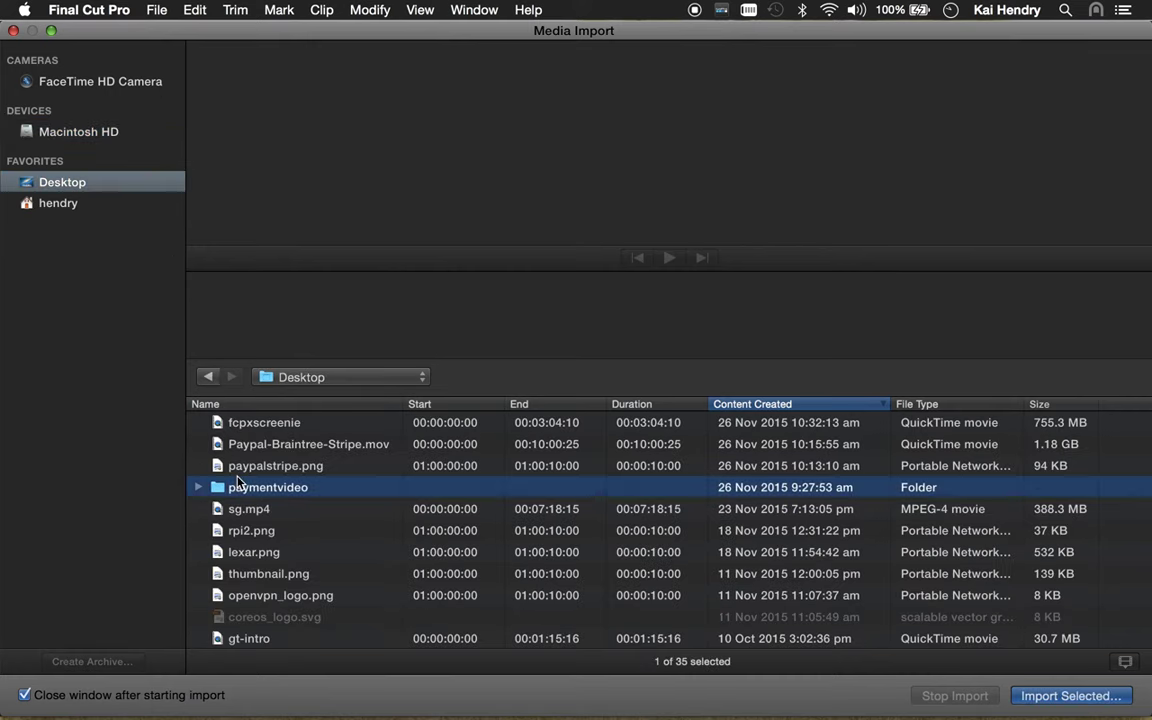
{"action": "double_click", "coordinate": [234, 487]}
{"action": "left_click", "coordinate": [290, 486]}
{"action": "key", "text": "super+a"}
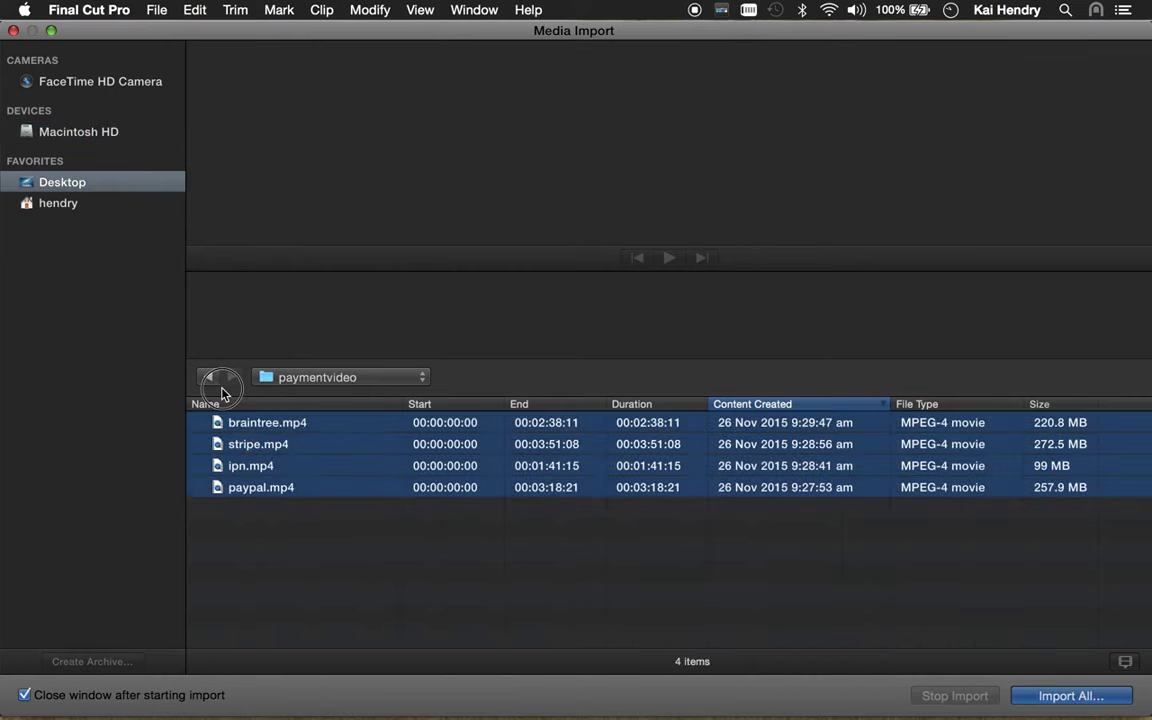
{"action": "left_click", "coordinate": [1100, 697]}
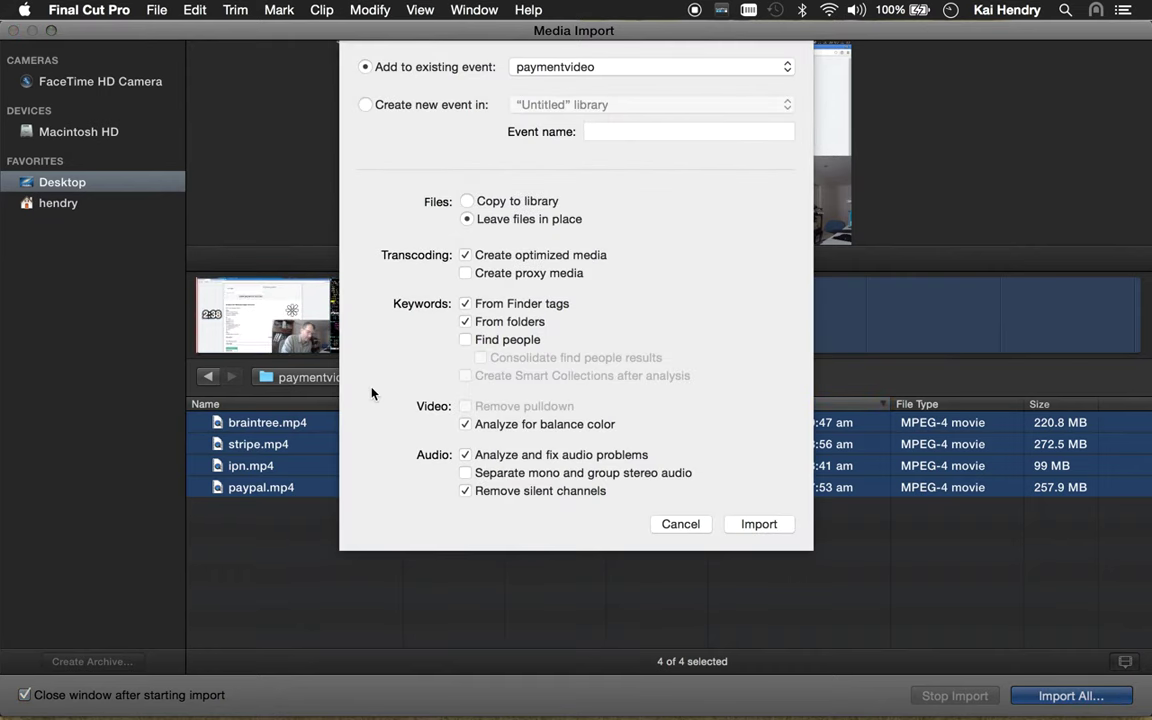
{"action": "left_click", "coordinate": [762, 525]}
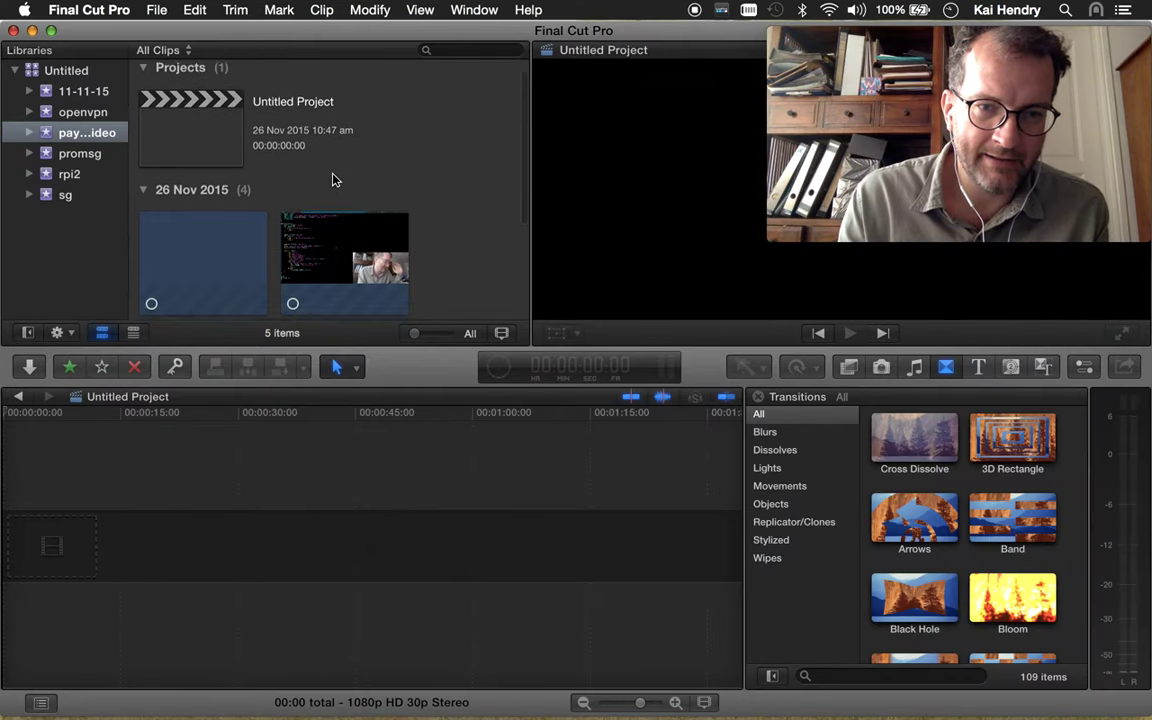
Step: Trim the ipn clip's range to 01:10:19 and append it to the project timeline
{"action": "scroll", "coordinate": [335, 180], "scroll_direction": "down", "scroll_amount": 2}
{"action": "left_click", "coordinate": [352, 220]}
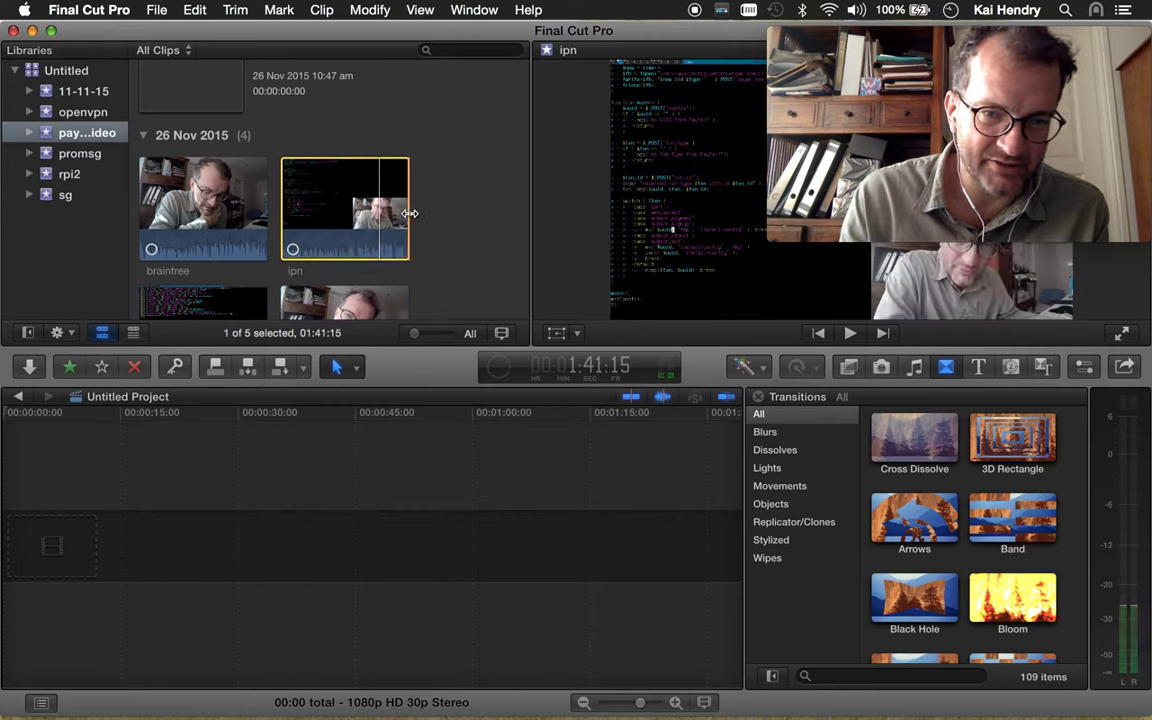
{"action": "left_click_drag", "start_coordinate": [410, 213], "coordinate": [368, 213]}
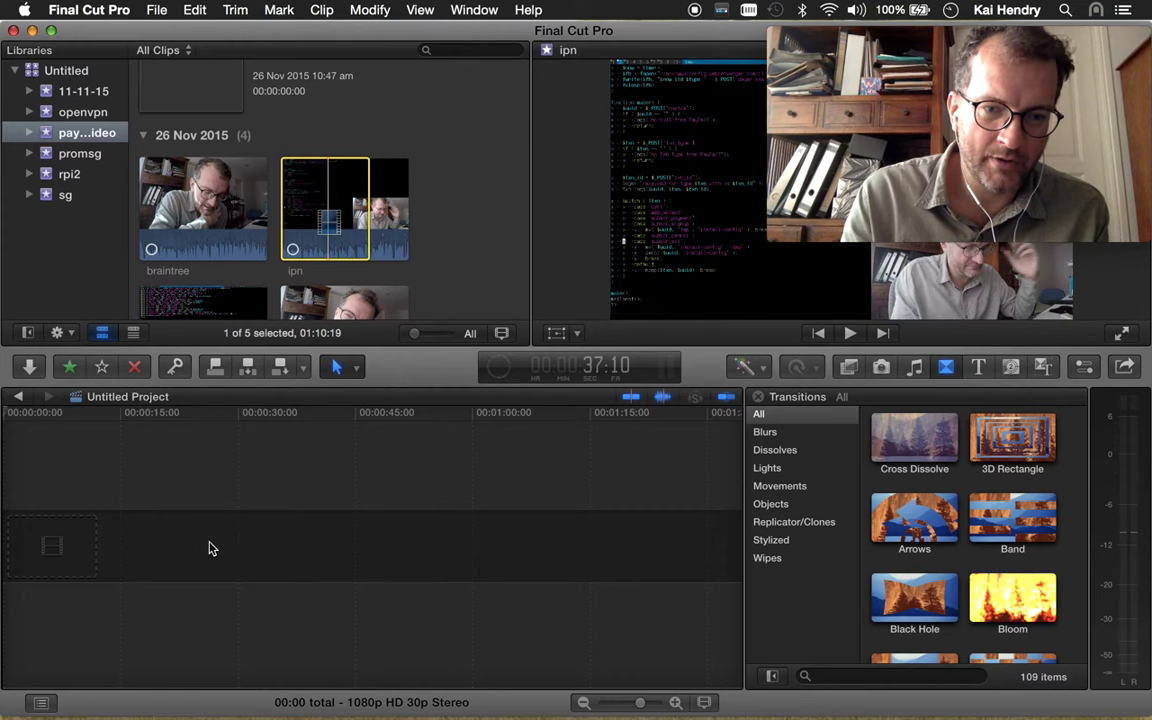
{"action": "key", "text": "e"}
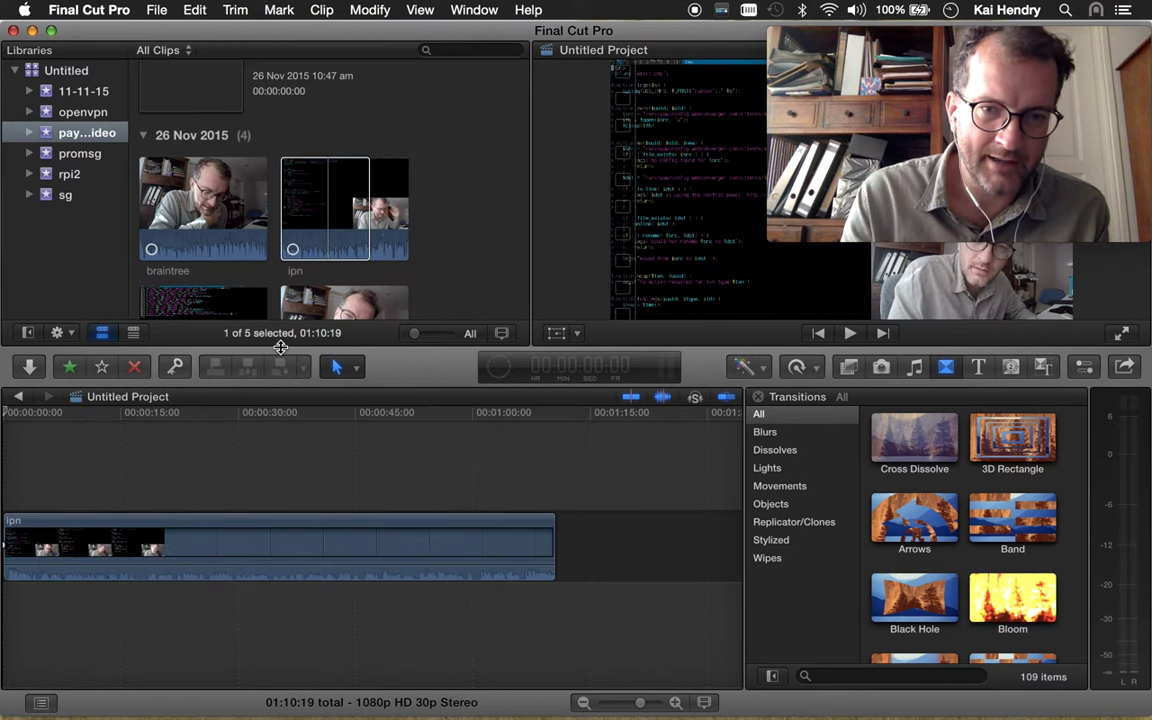
{"action": "left_click", "coordinate": [339, 203]}
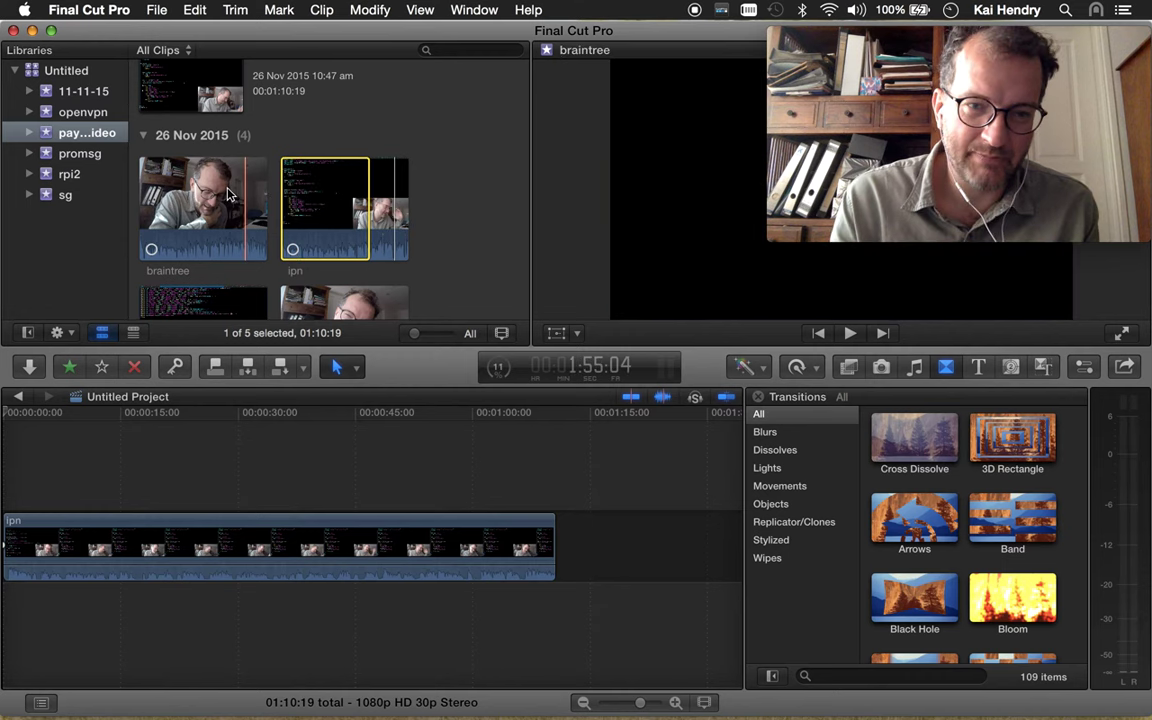
{"action": "left_click", "coordinate": [229, 195]}
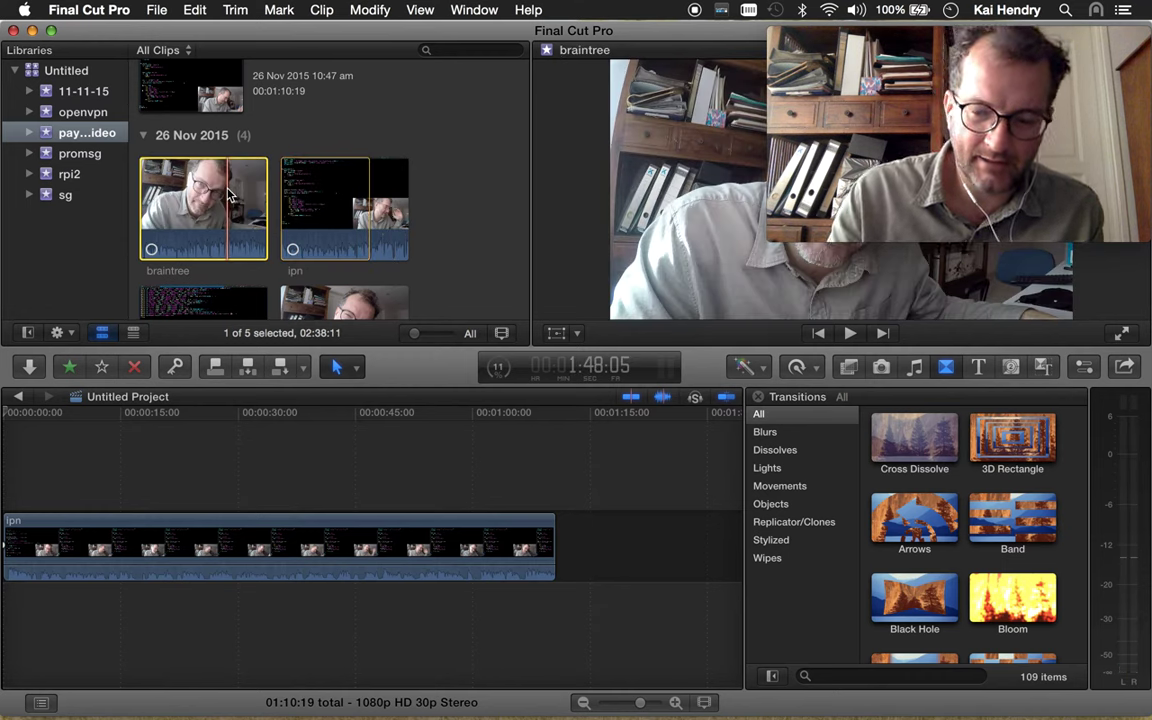
{"action": "key", "text": "Down"}
{"action": "left_click", "coordinate": [229, 195]}
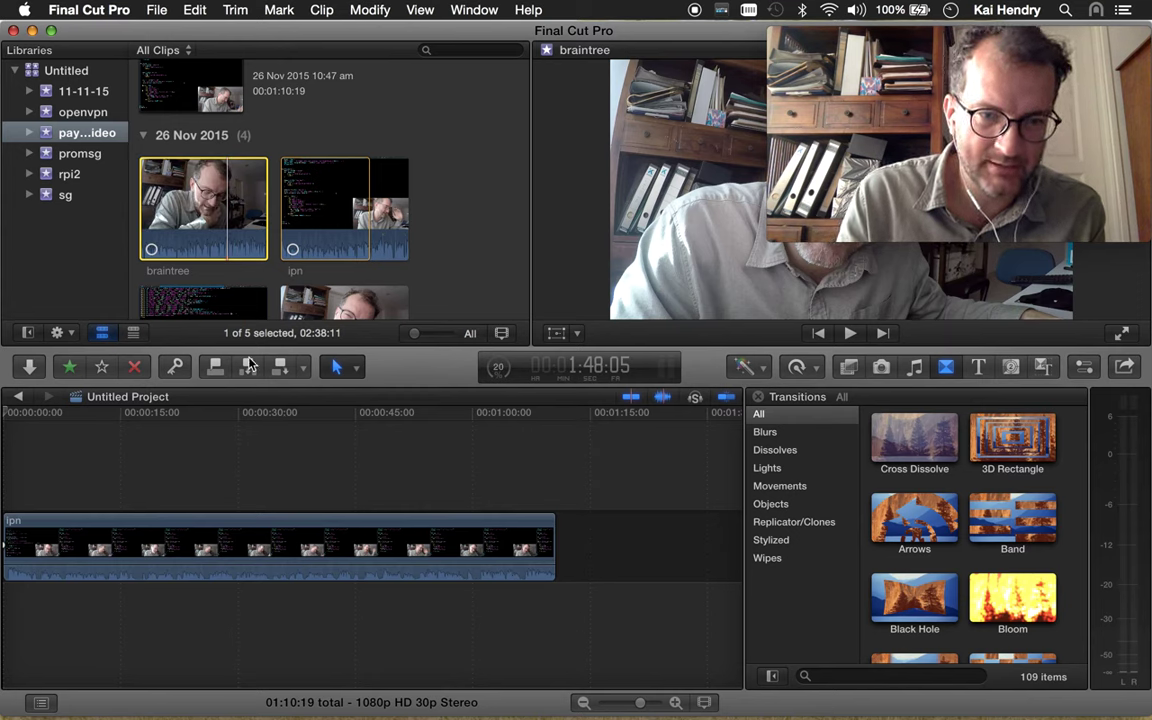
{"action": "right_click", "coordinate": [224, 197]}
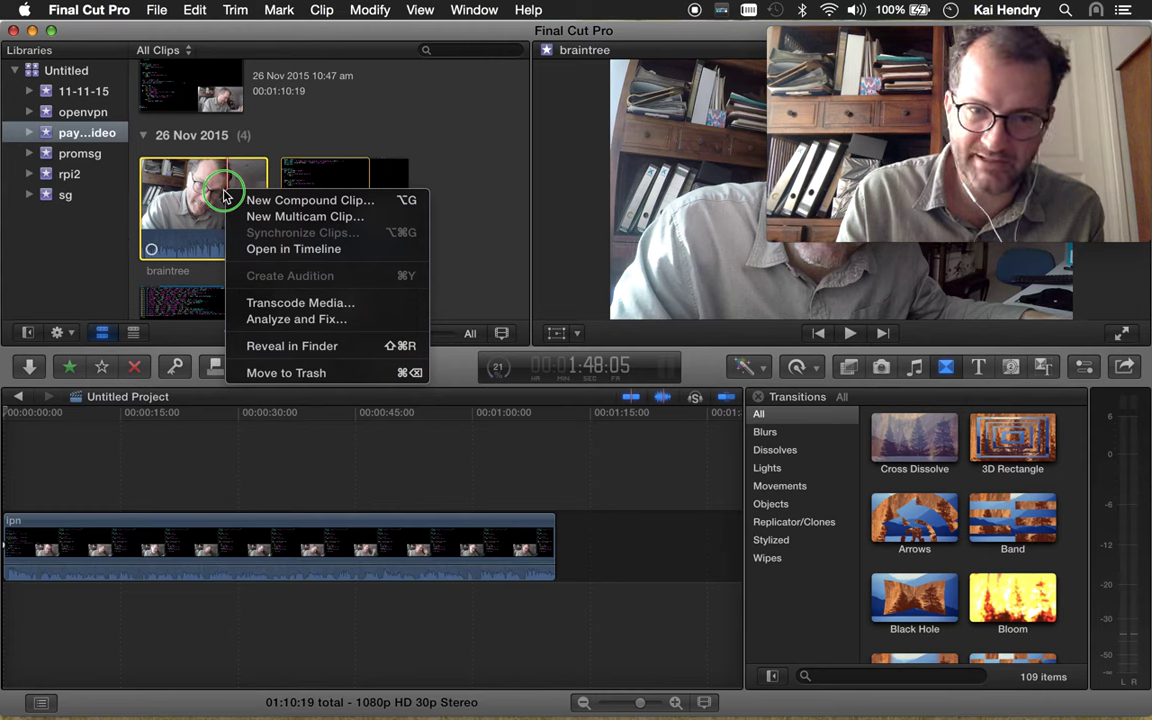
{"action": "left_click", "coordinate": [336, 121]}
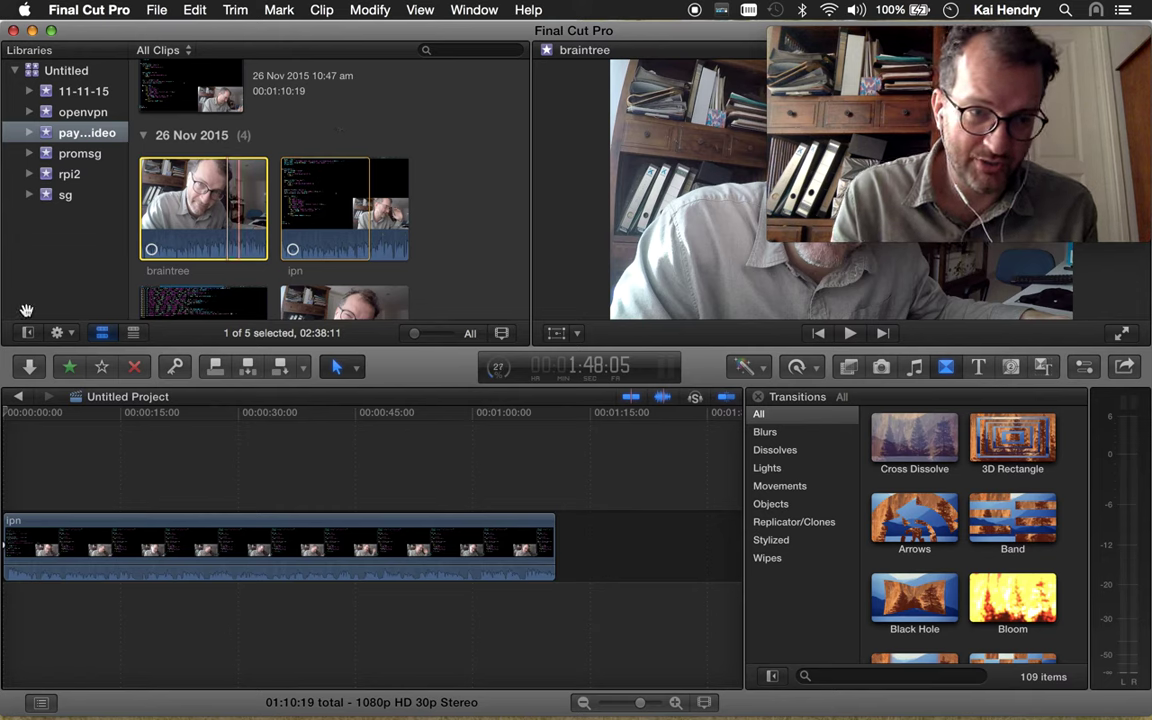
{"action": "left_click", "coordinate": [28, 368]}
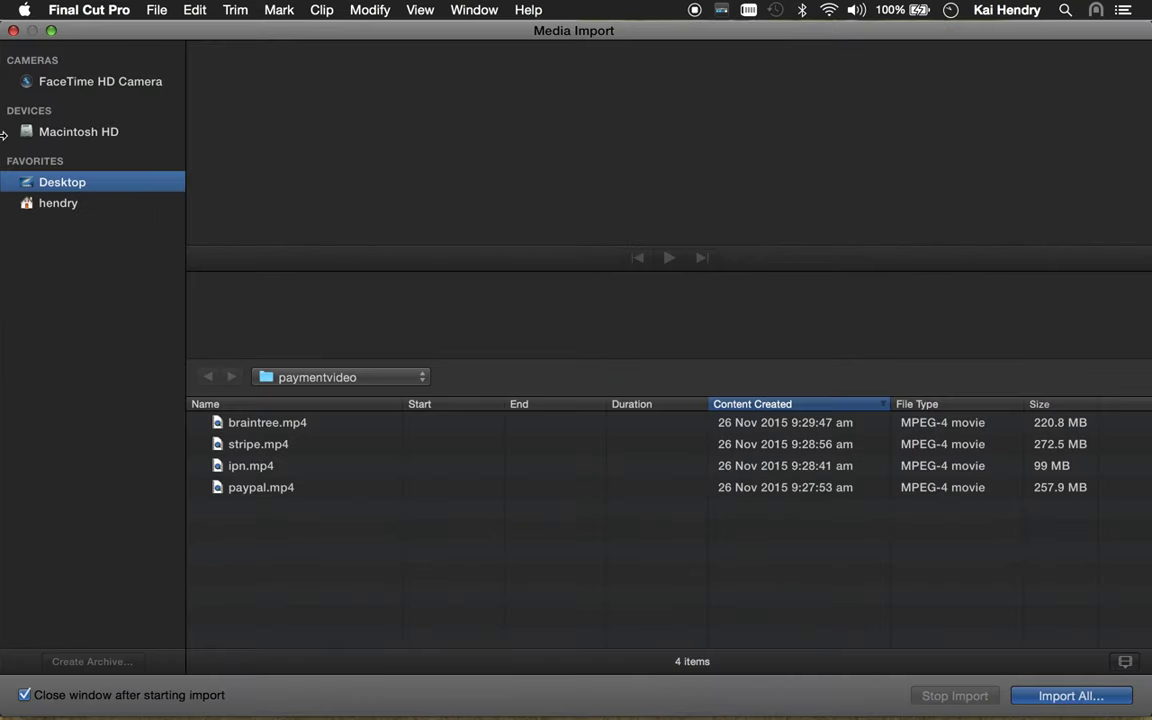
{"action": "left_click", "coordinate": [13, 31]}
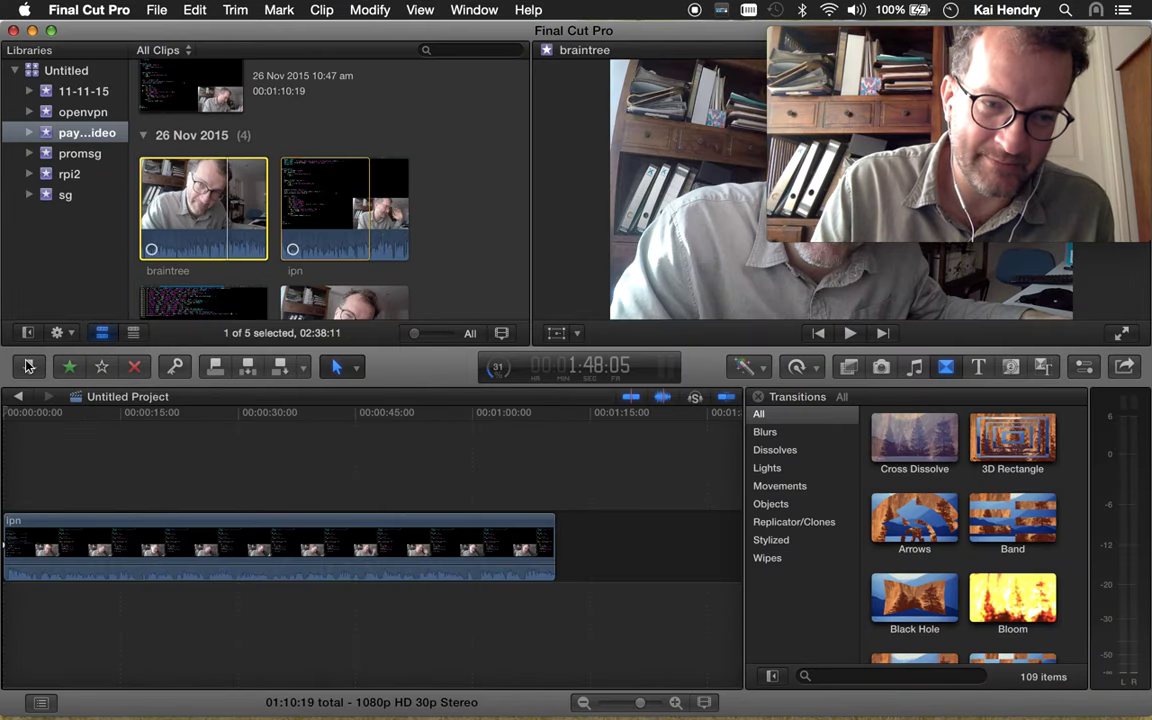
{"action": "left_click", "coordinate": [181, 538]}
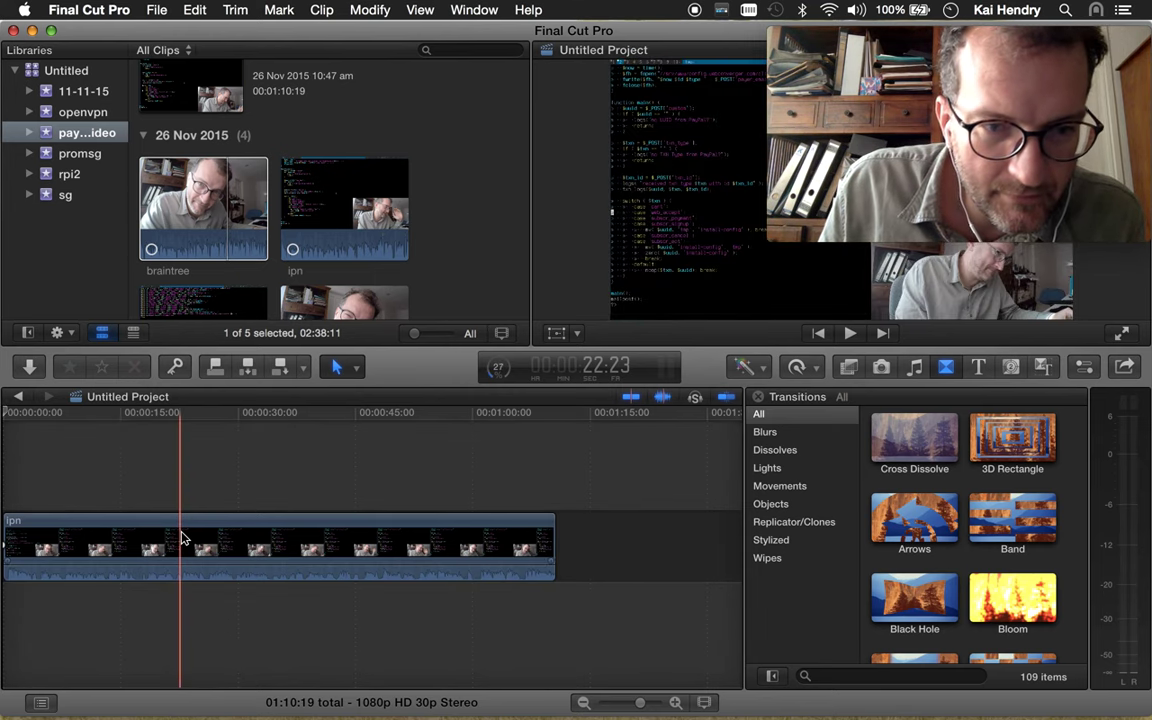
{"action": "scroll", "coordinate": [287, 308], "scroll_direction": "down", "scroll_amount": 2}
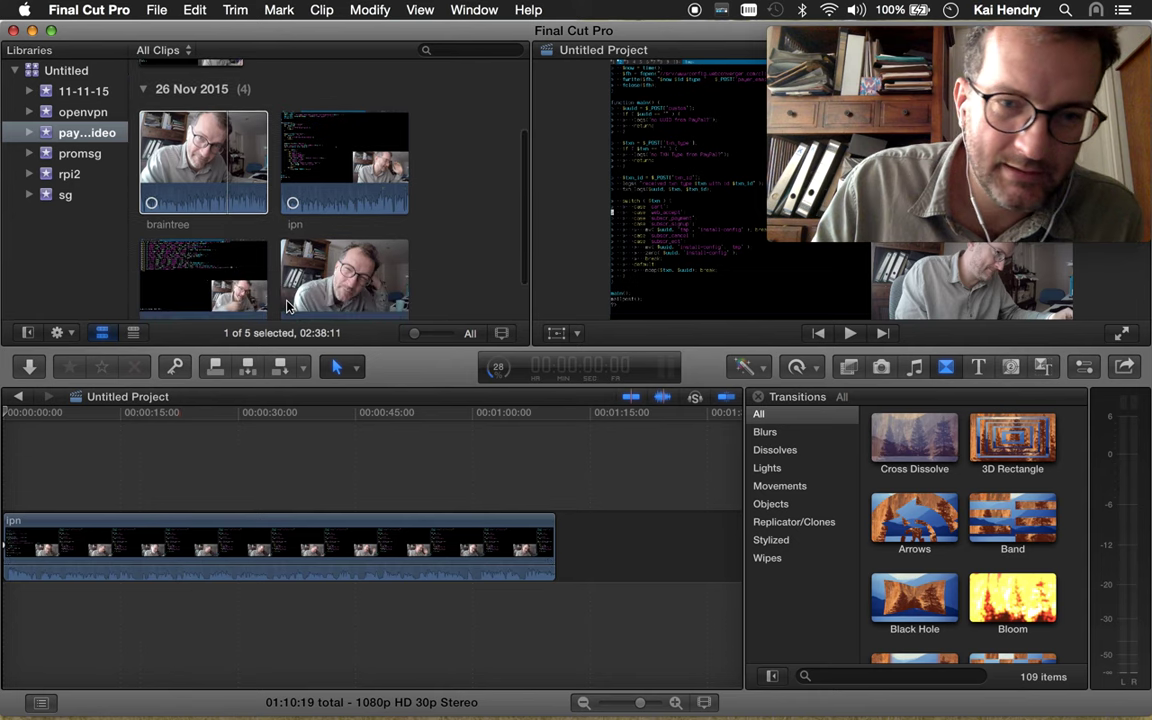
{"action": "scroll", "coordinate": [287, 308], "scroll_direction": "down", "scroll_amount": 1}
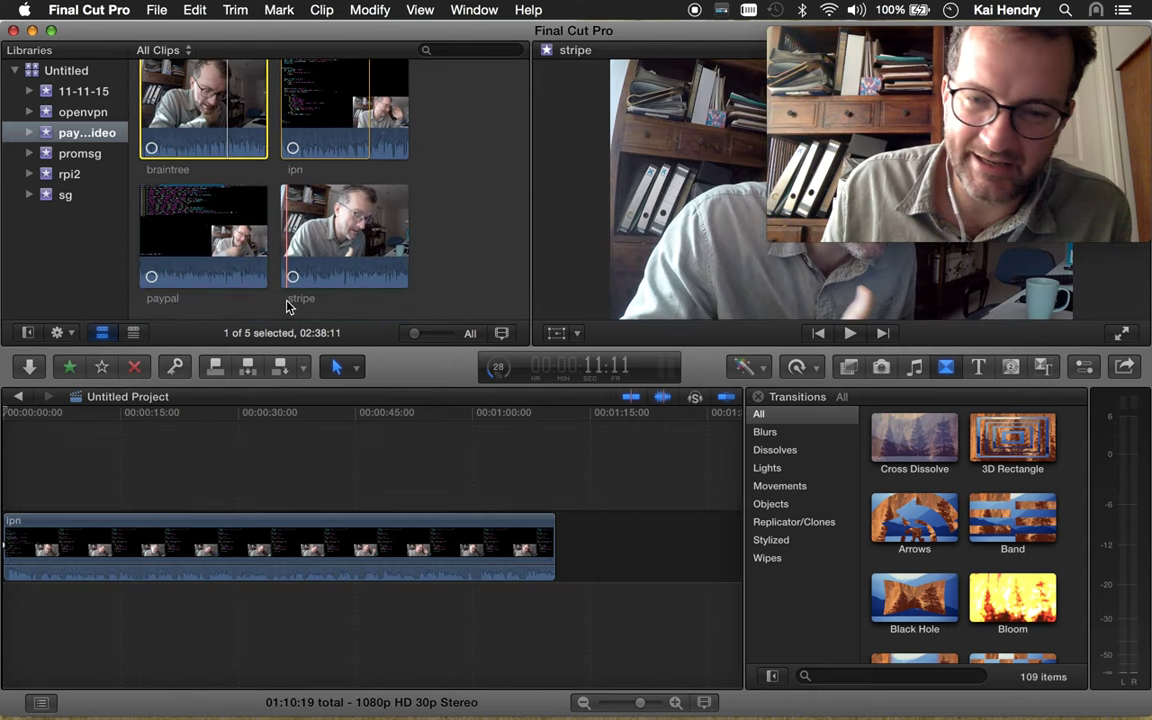